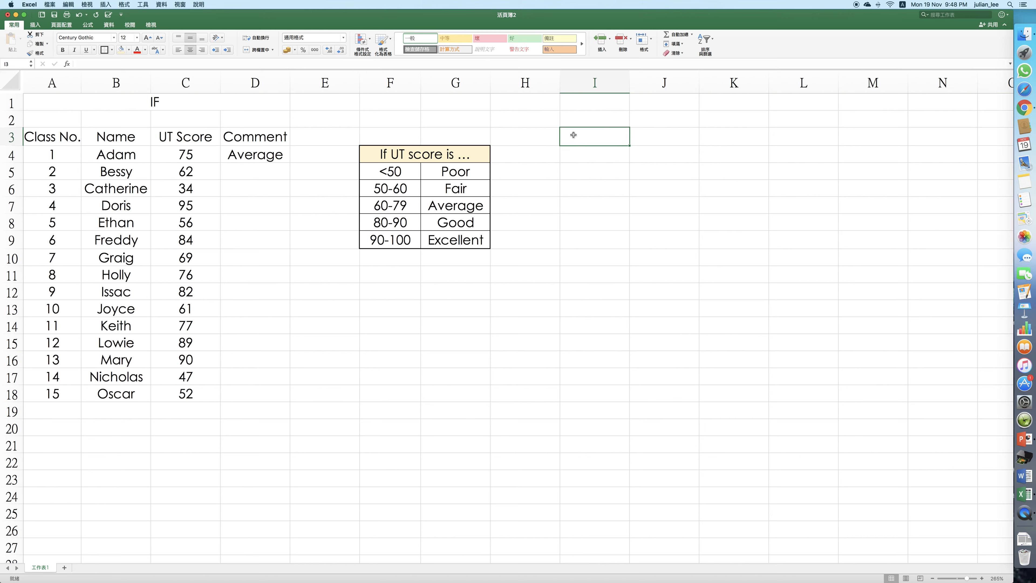
pyautogui.write('=')
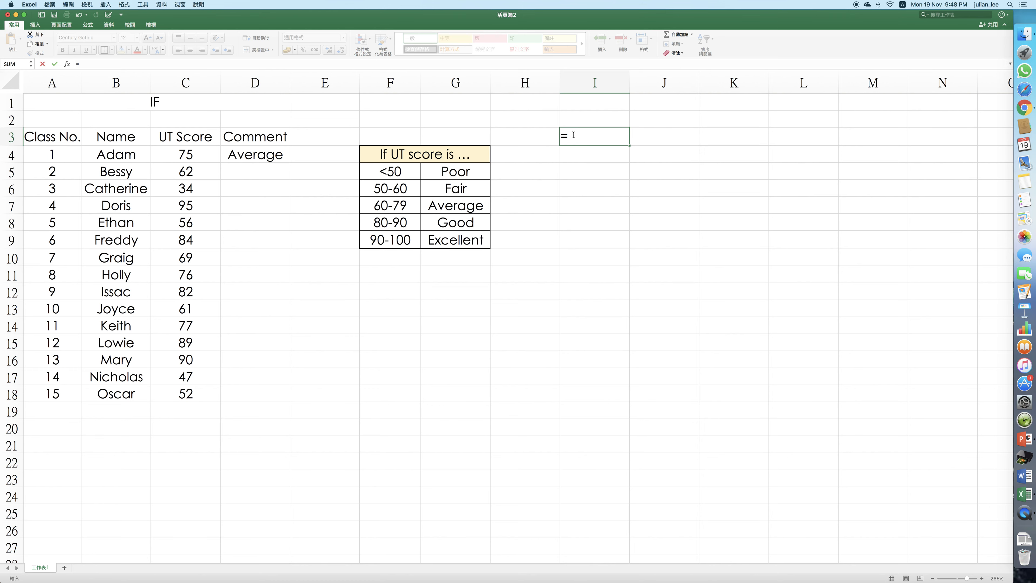
pyautogui.write('IF(')
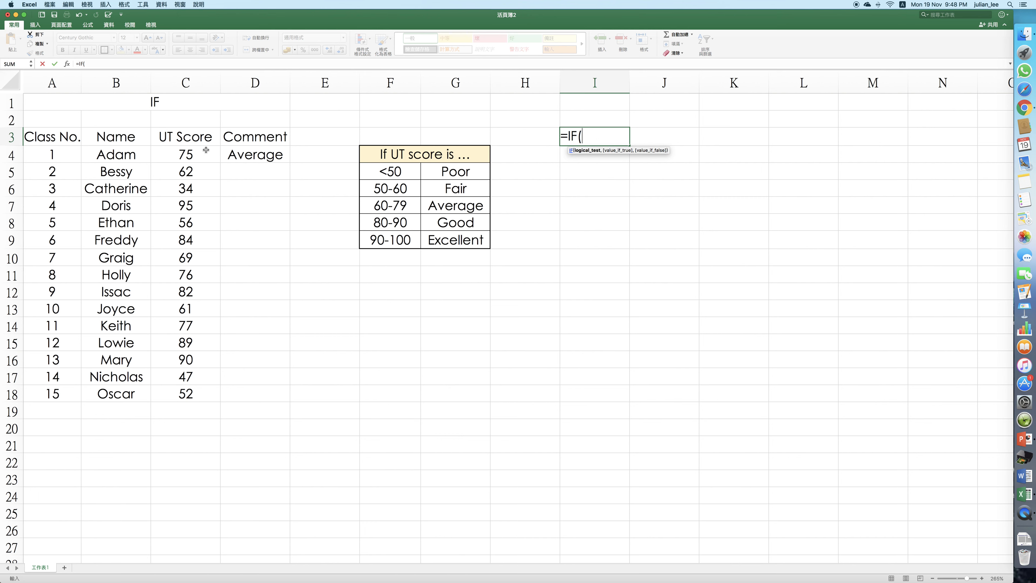
pyautogui.click(191, 153)
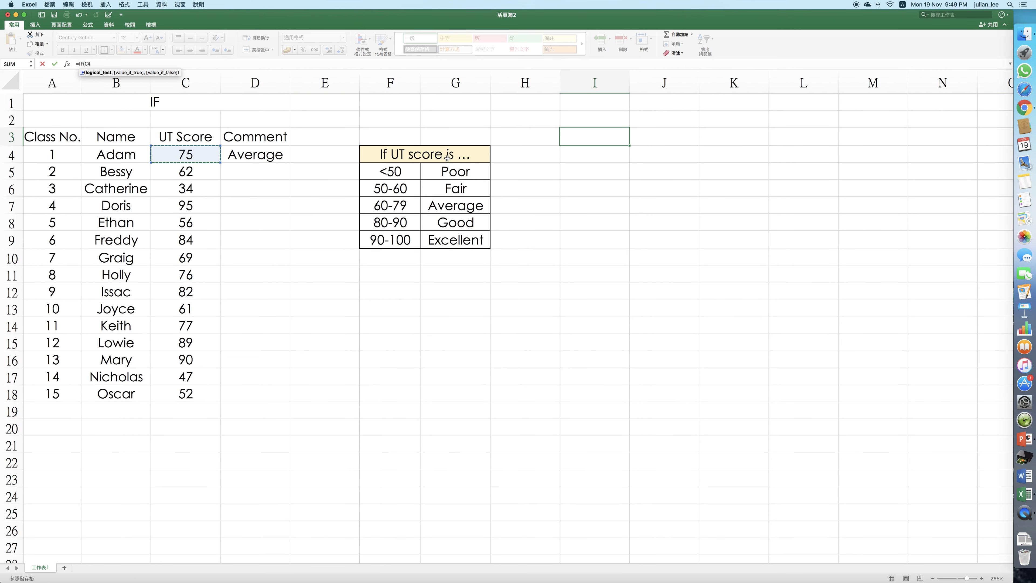
pyautogui.hscroll(1, 401, 175)
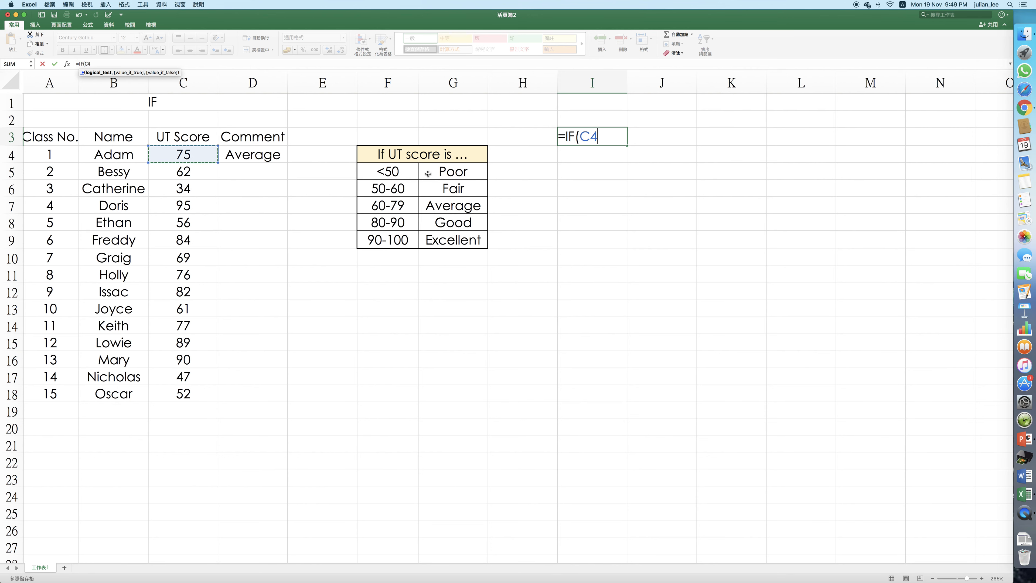
pyautogui.click(404, 187)
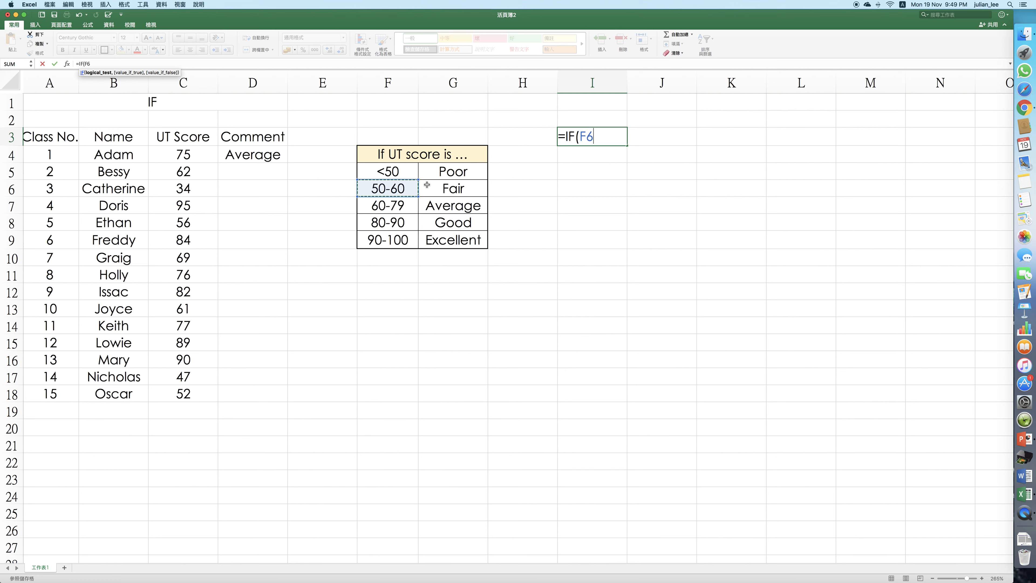
pyautogui.press('Escape')
# - Examine the score bands and their matching comments in F4:G9, along with the Comment column to fill, D3:D18
pyautogui.click(440, 193)
pyautogui.click(391, 207)
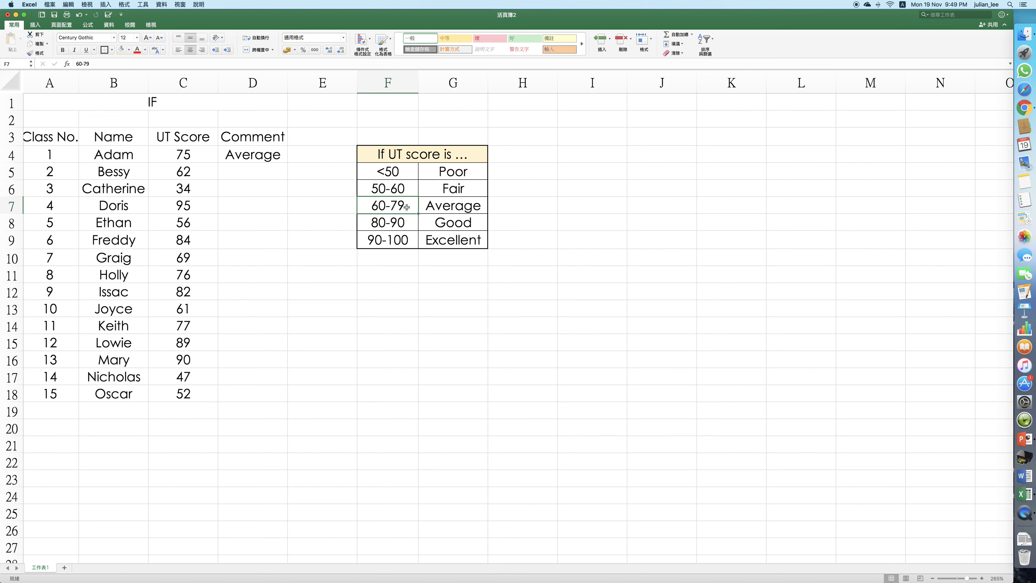
pyautogui.click(446, 207)
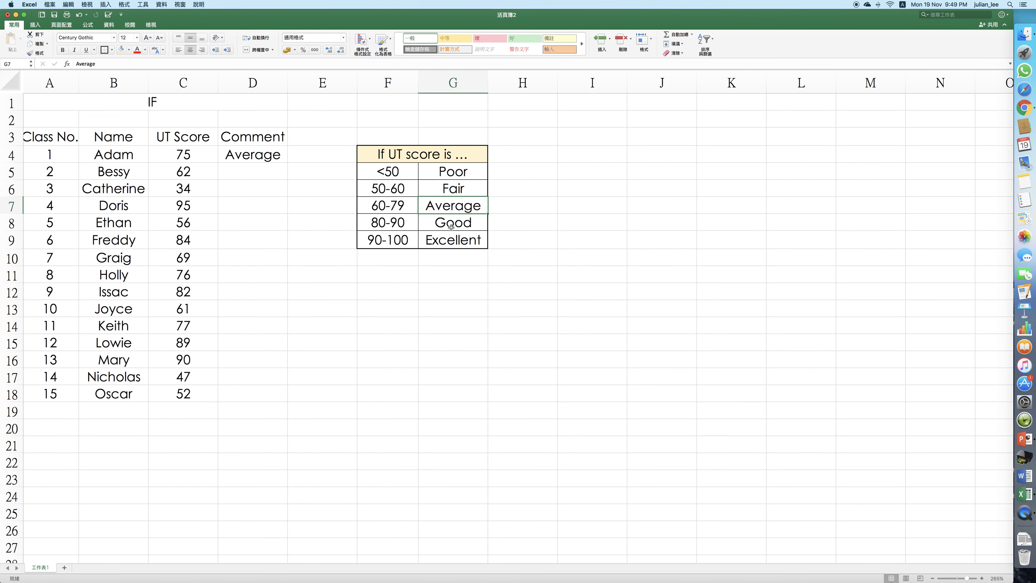
pyautogui.click(383, 244)
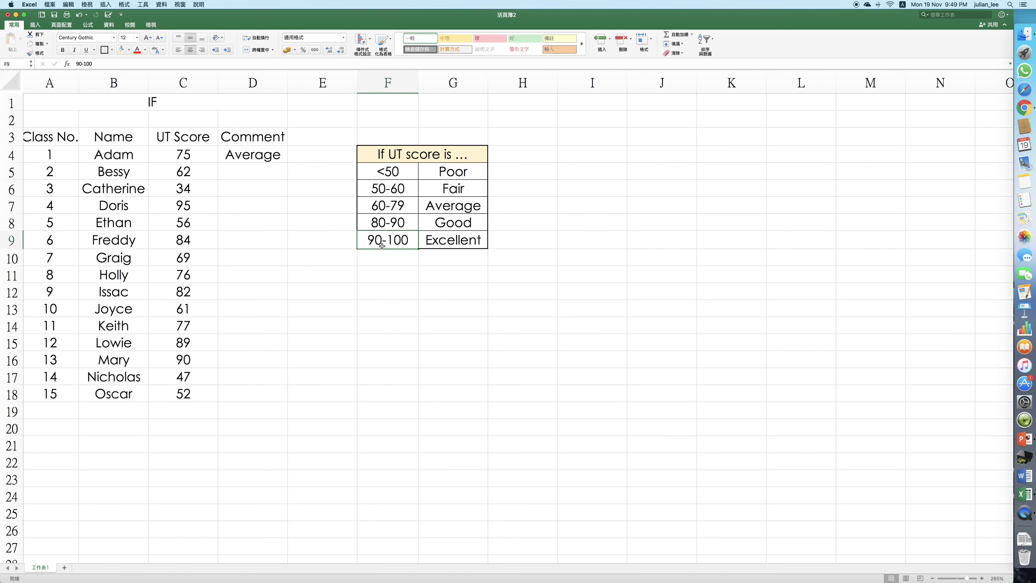
pyautogui.click(442, 242)
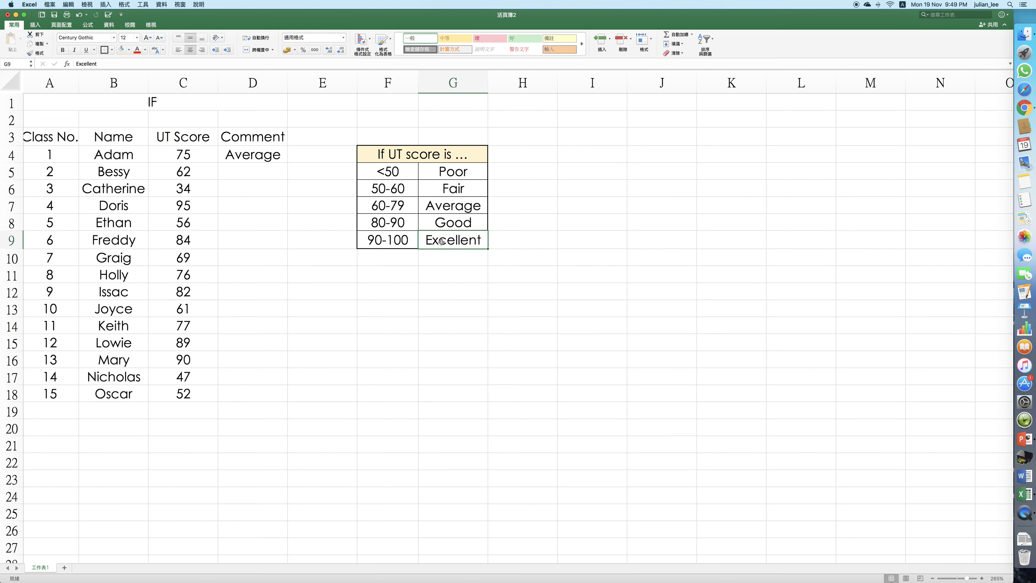
pyautogui.click(265, 182)
pyautogui.moveTo(246, 140); pyautogui.dragTo(247, 384)
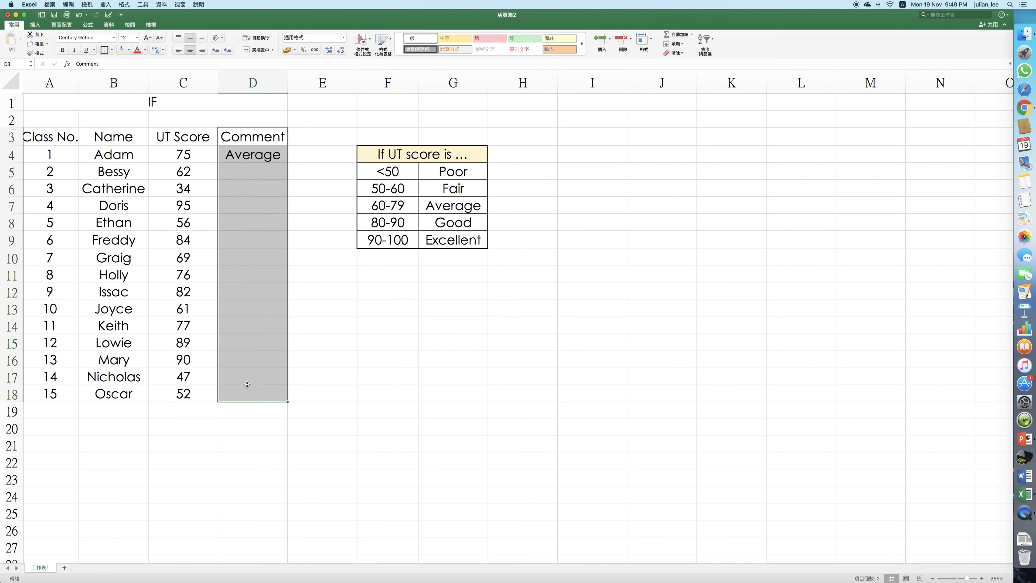
pyautogui.click(351, 288)
pyautogui.click(580, 137)
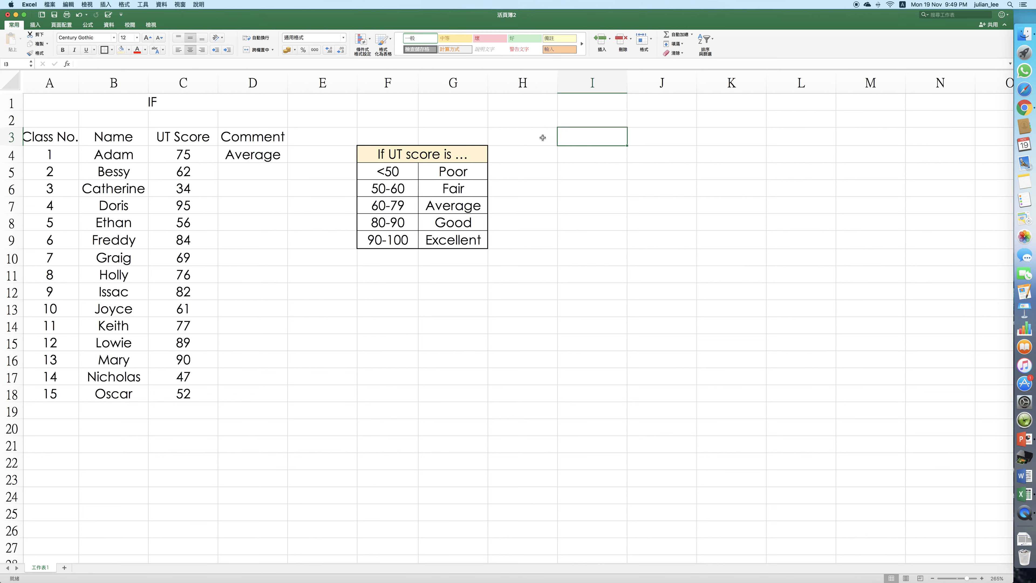
# - Clear the existing formula from cell D4 in the Comment column
pyautogui.click(235, 155)
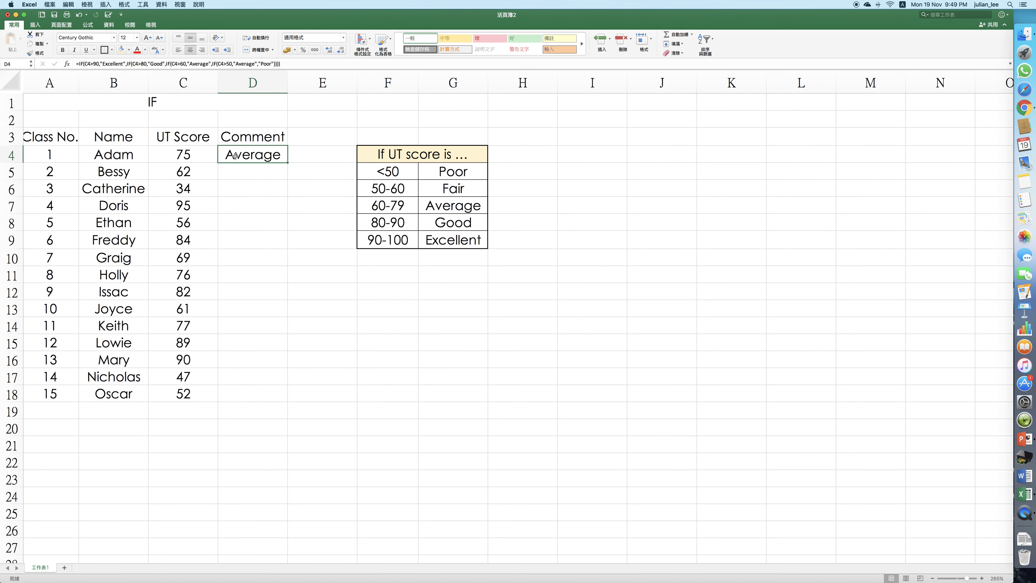
pyautogui.press('Delete')
pyautogui.click(239, 165)
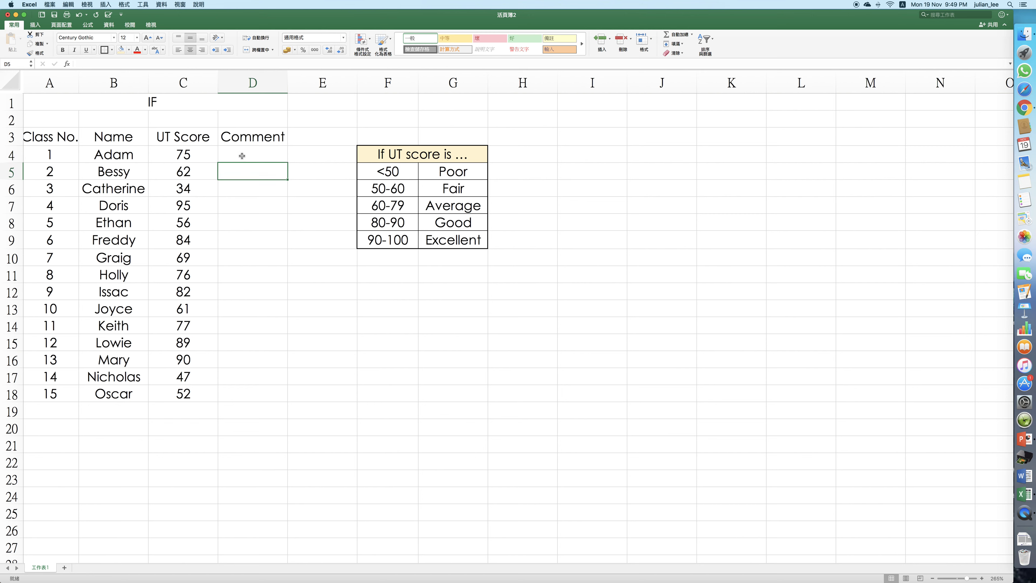
# - Start an IF formula in D4 that returns "Excellent" when C4>90
pyautogui.click(244, 155)
pyautogui.write('=')
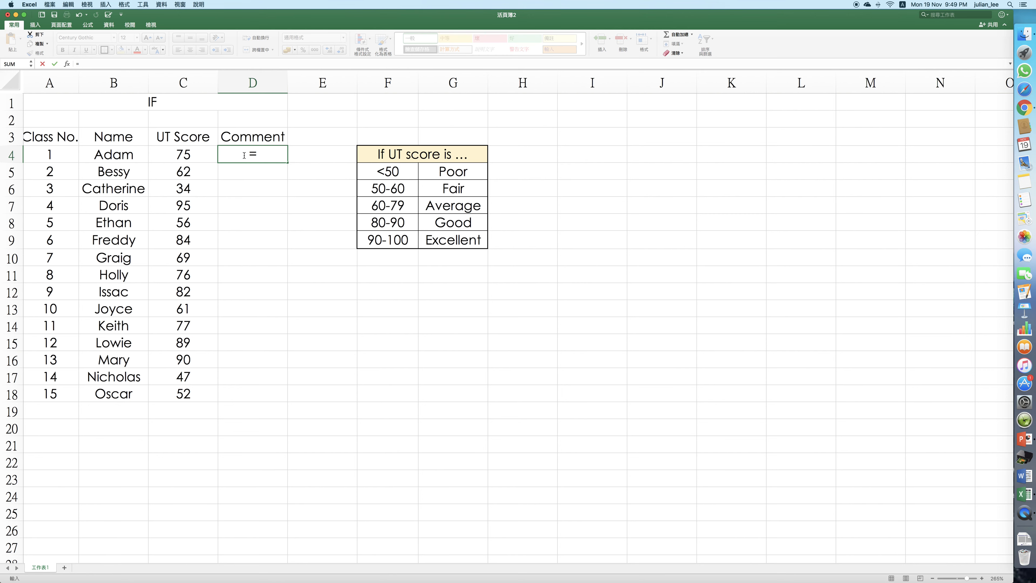
pyautogui.write('IF(')
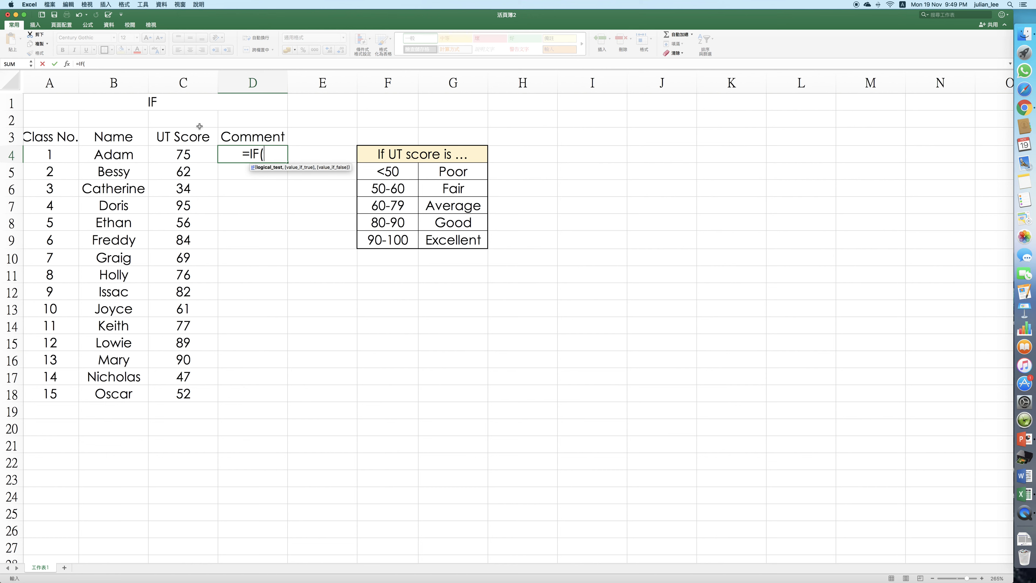
pyautogui.click(197, 153)
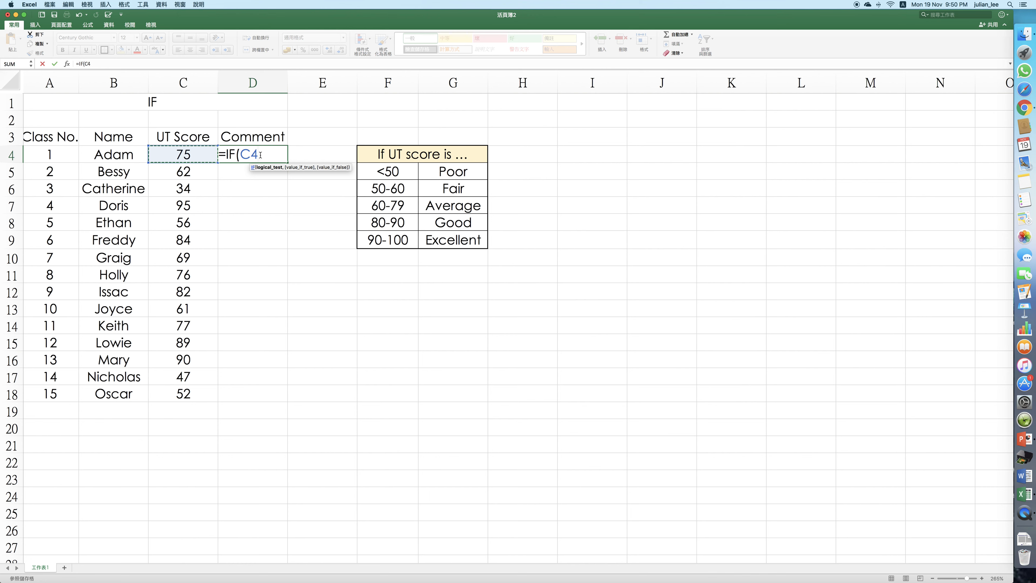
pyautogui.write('>90')
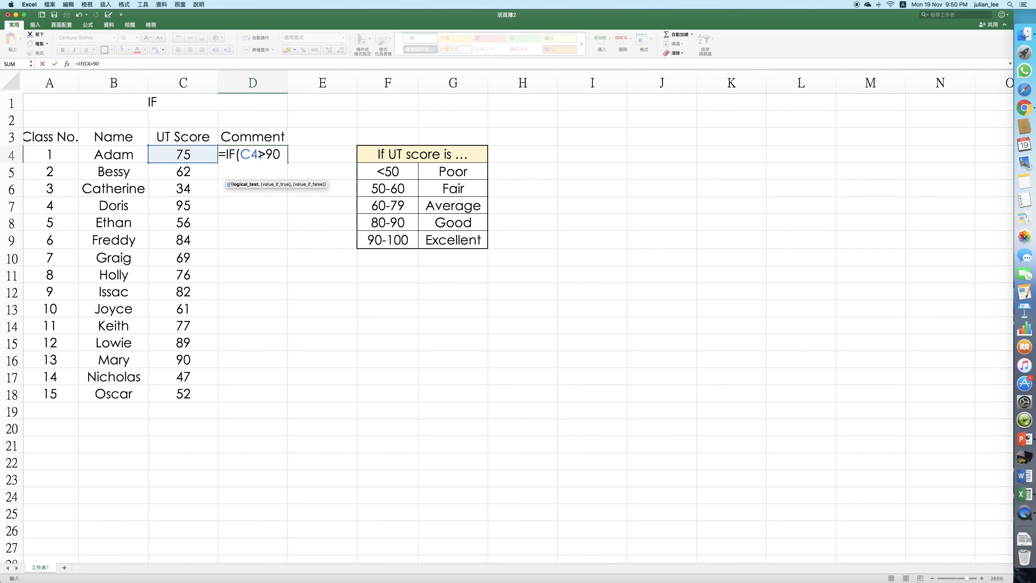
pyautogui.write(',"')
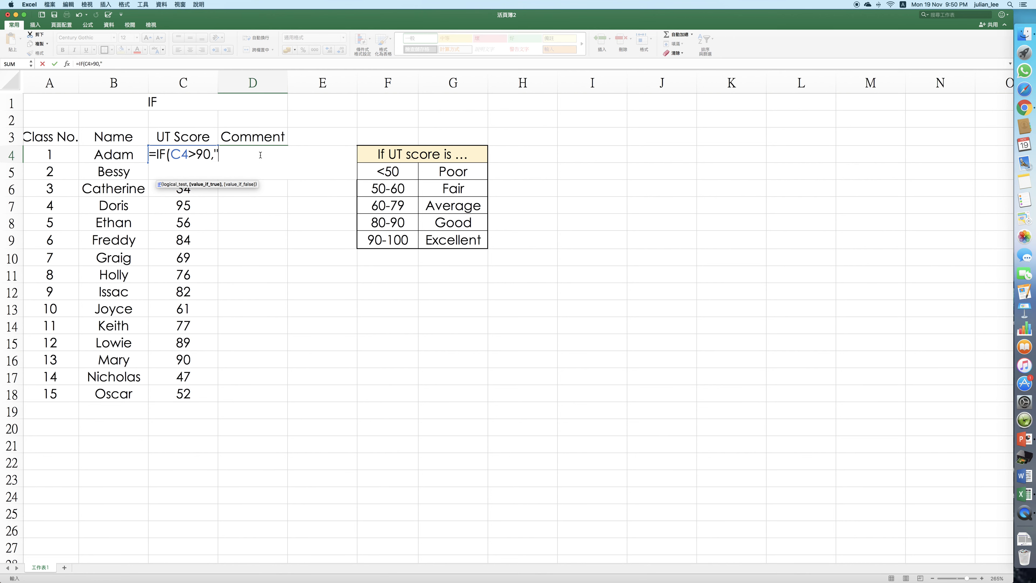
pyautogui.write('Excellent",')
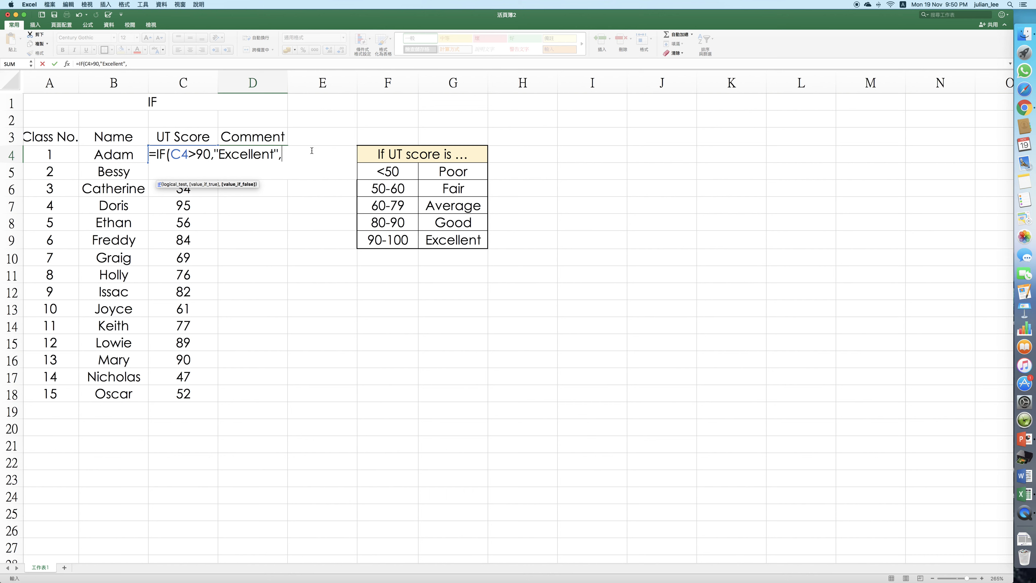
# - Nest two more IF tests in the D4 formula, giving "Good" for C4>80 and "Average" for C4>60
pyautogui.write('f')
pyautogui.press('BackSpace')
pyautogui.write('F(')
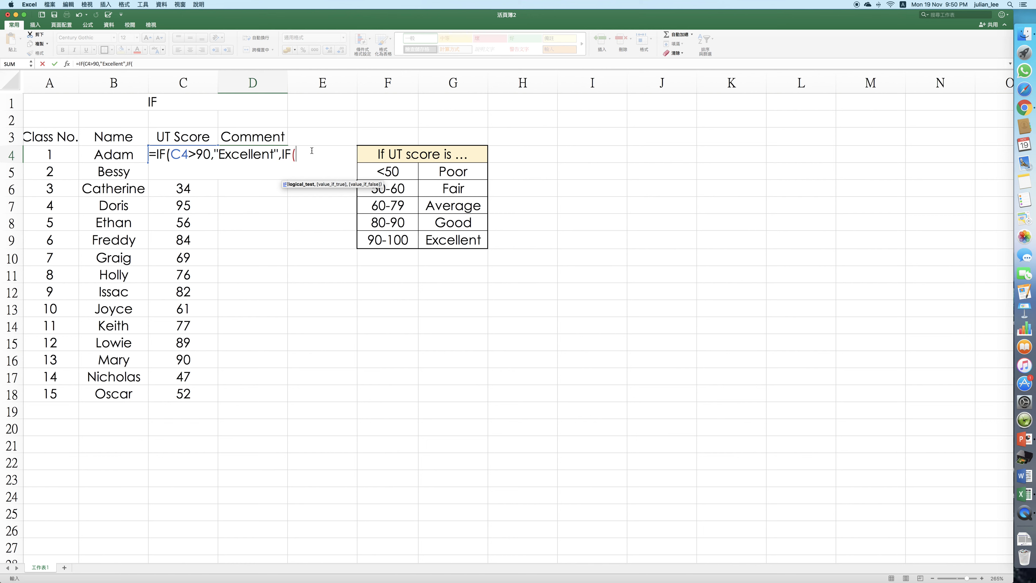
pyautogui.write('C4>80,"Good"')
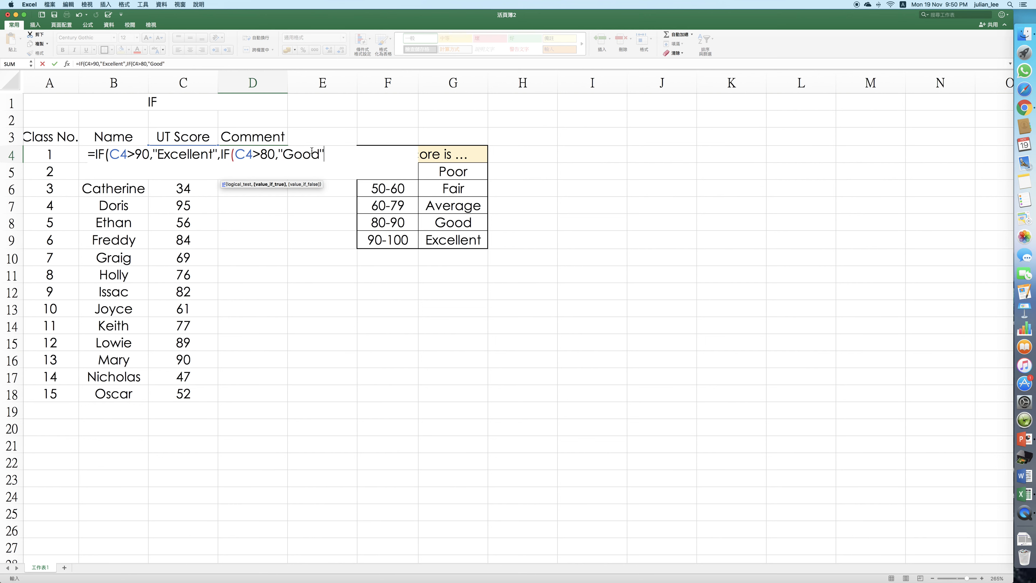
pyautogui.write(',')
pyautogui.write('IF(C4>60')
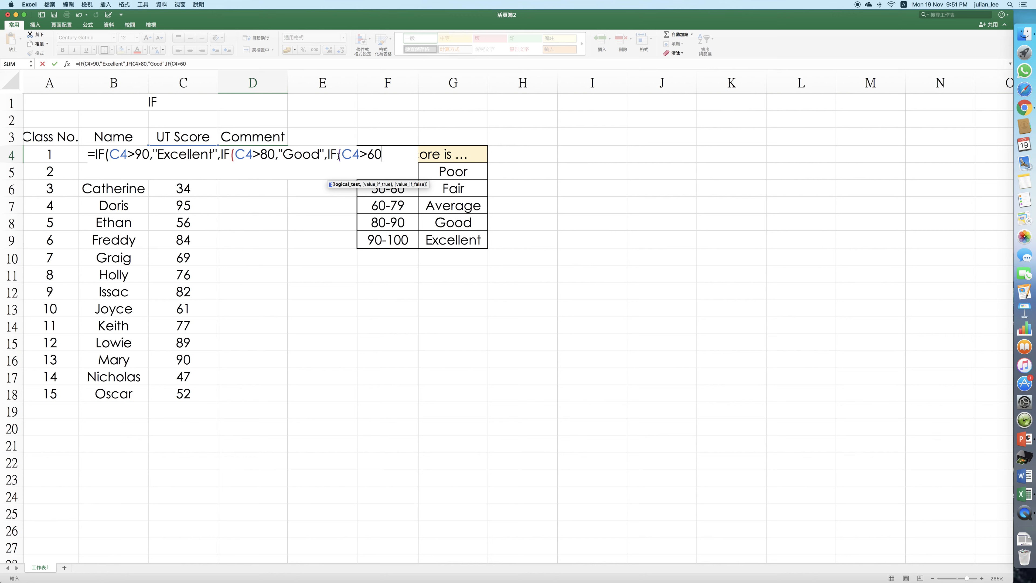
pyautogui.write(',"Average')
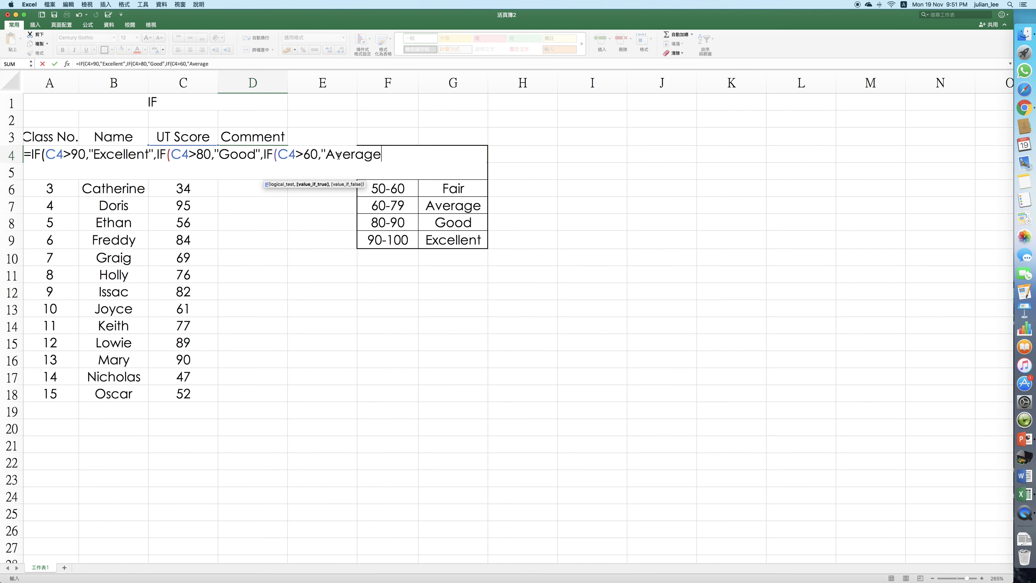
# - Add a fourth nested IF to the D4 formula that returns "Fair" when C4>50
pyautogui.write('",IF(C4')
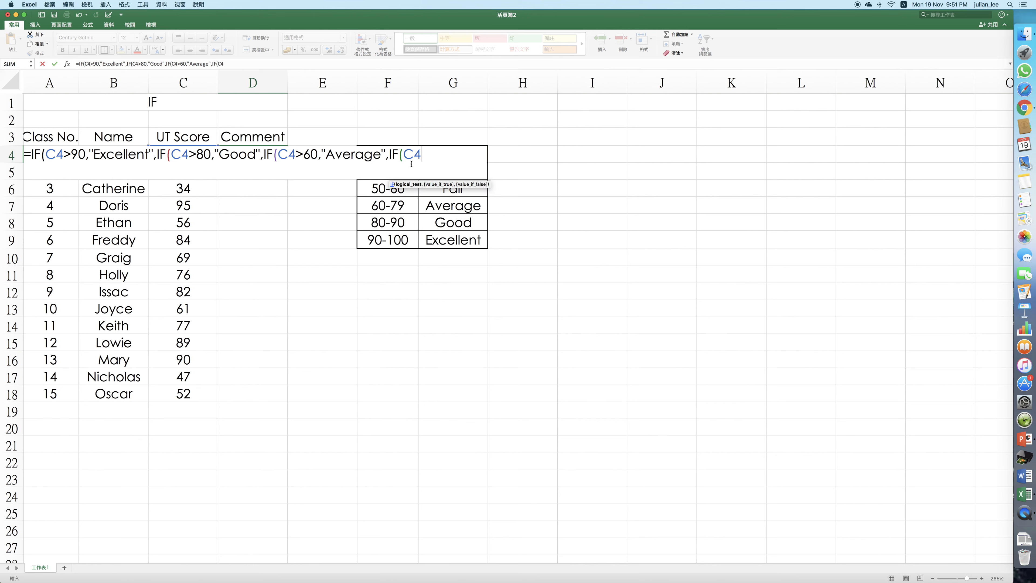
pyautogui.write('>')
pyautogui.write('50,')
pyautogui.write('"')
pyautogui.write('Fal')
pyautogui.press('BackSpace')
pyautogui.press('BackSpace')
pyautogui.write('ai')
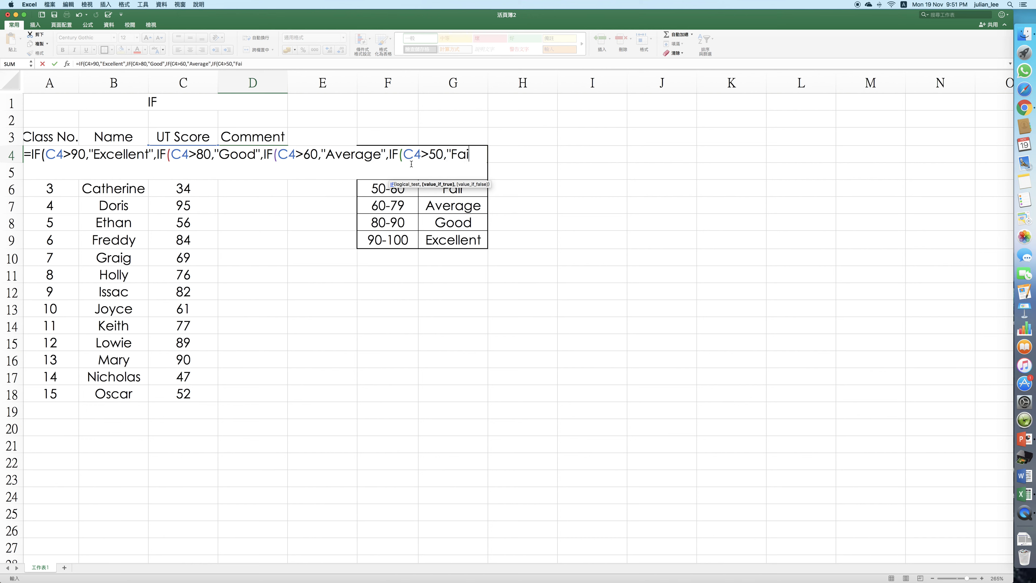
pyautogui.write('r",')
# - Finish the D4 formula with "Poor" as the fallback value, close all four parentheses and enter it
pyautogui.write('Poor')
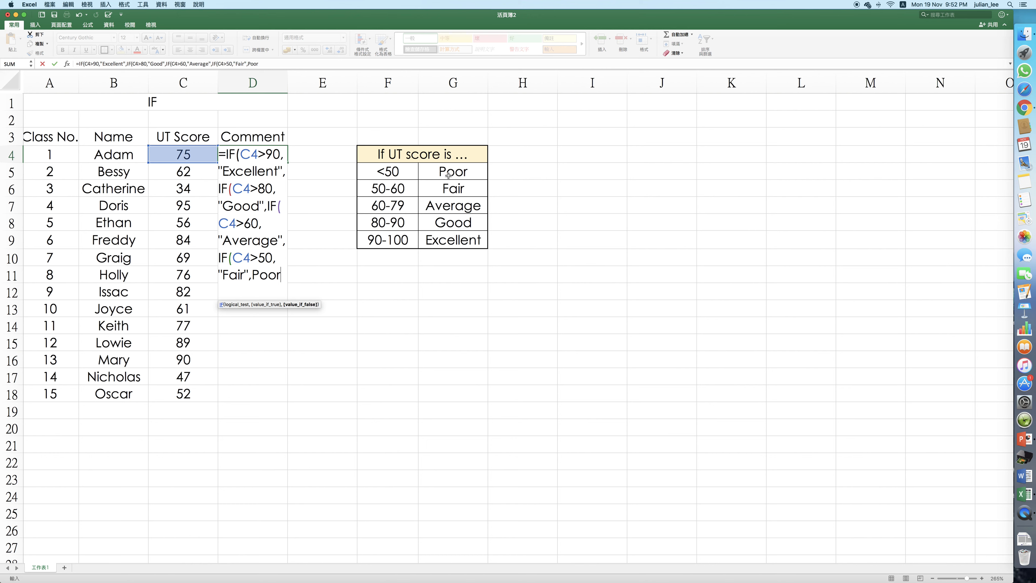
pyautogui.press('BackSpace')
pyautogui.press('BackSpace')
pyautogui.press('BackSpace')
pyautogui.press('BackSpace')
pyautogui.write('"Poor"')
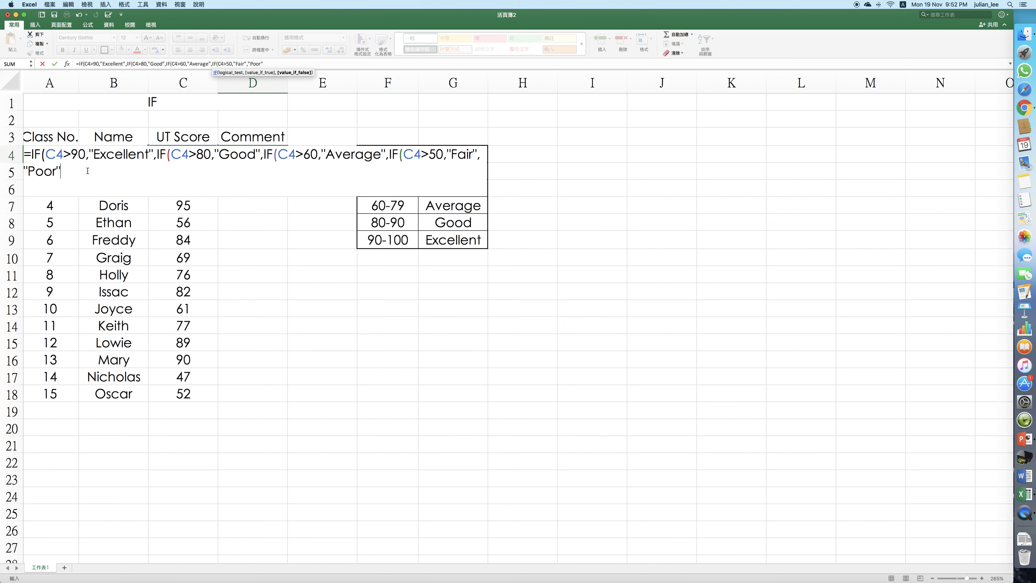
pyautogui.write(')')
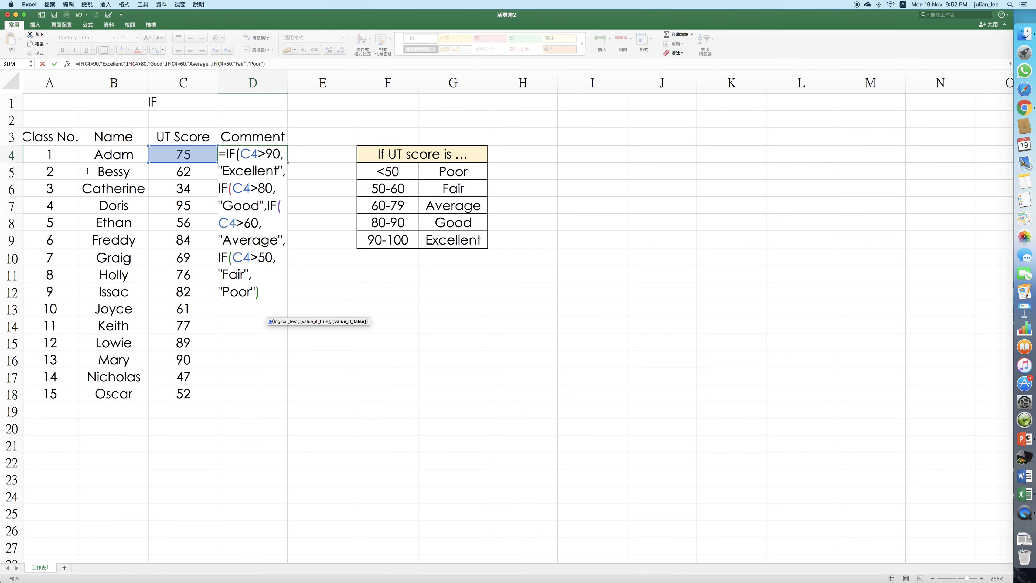
pyautogui.write('))')
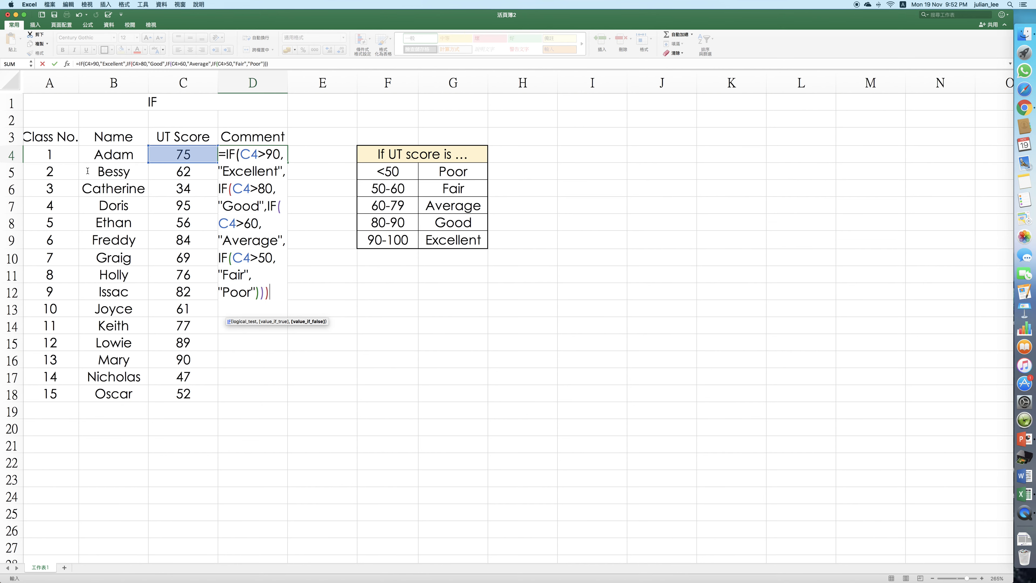
pyautogui.write(')')
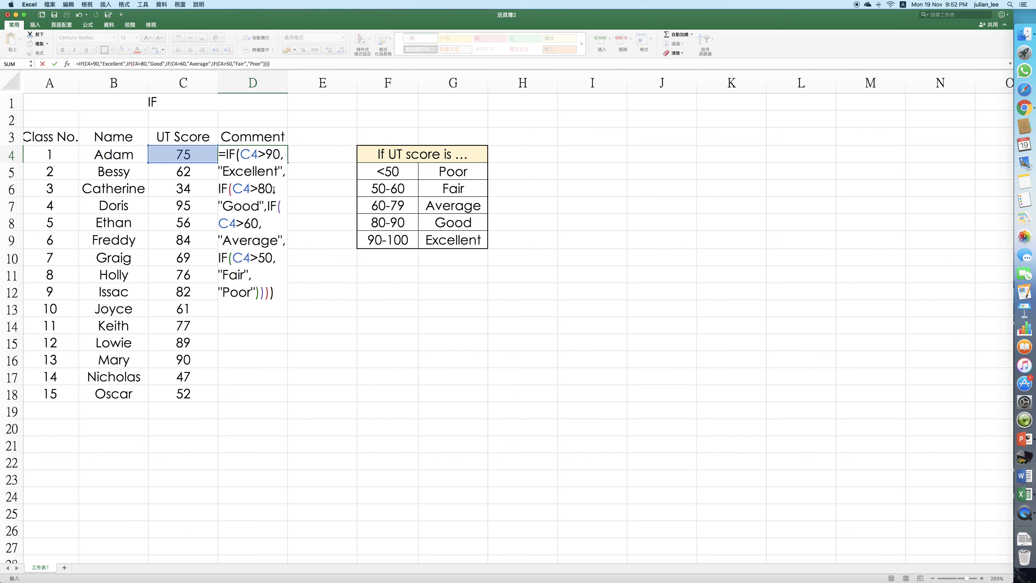
pyautogui.press('Return')
# - Check the D4 comment against the UT score in C4 and the matching band in the grading table
pyautogui.click(273, 156)
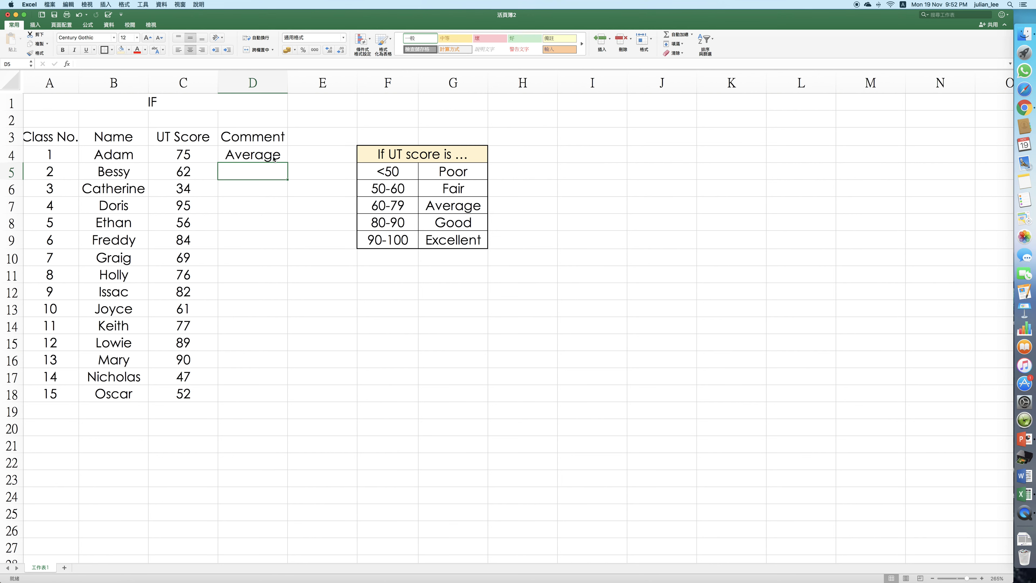
pyautogui.click(204, 153)
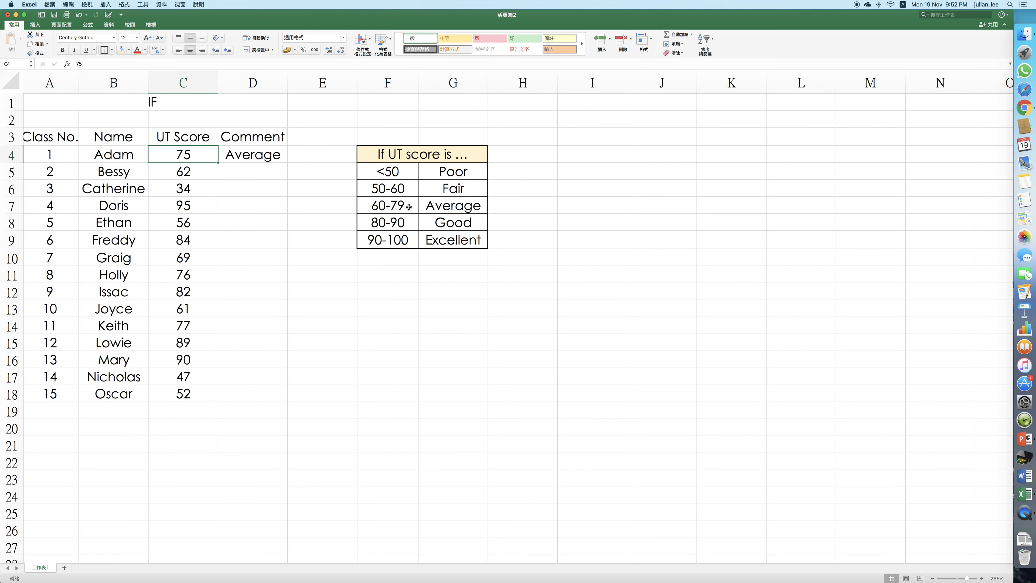
pyautogui.click(467, 207)
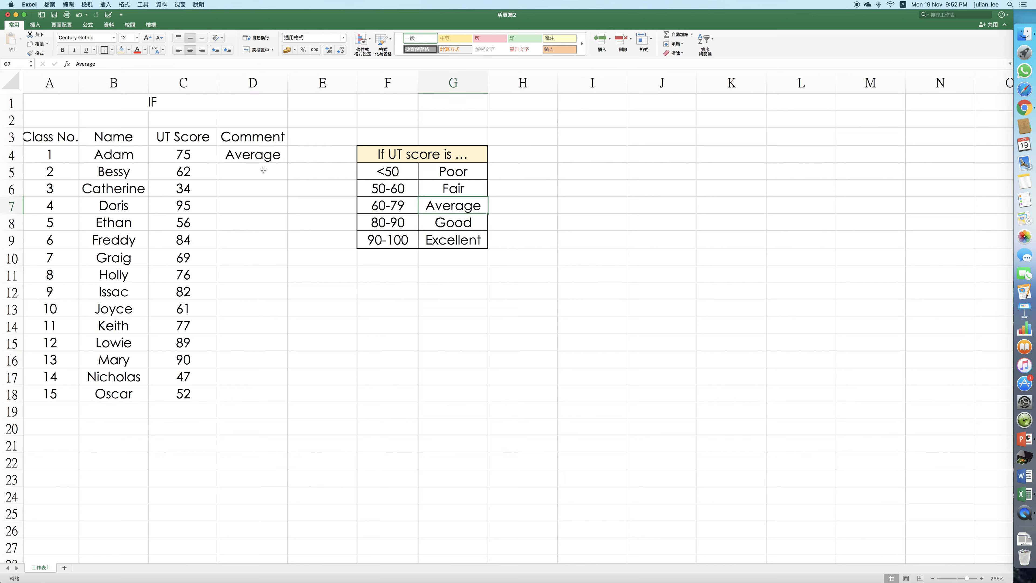
pyautogui.click(259, 155)
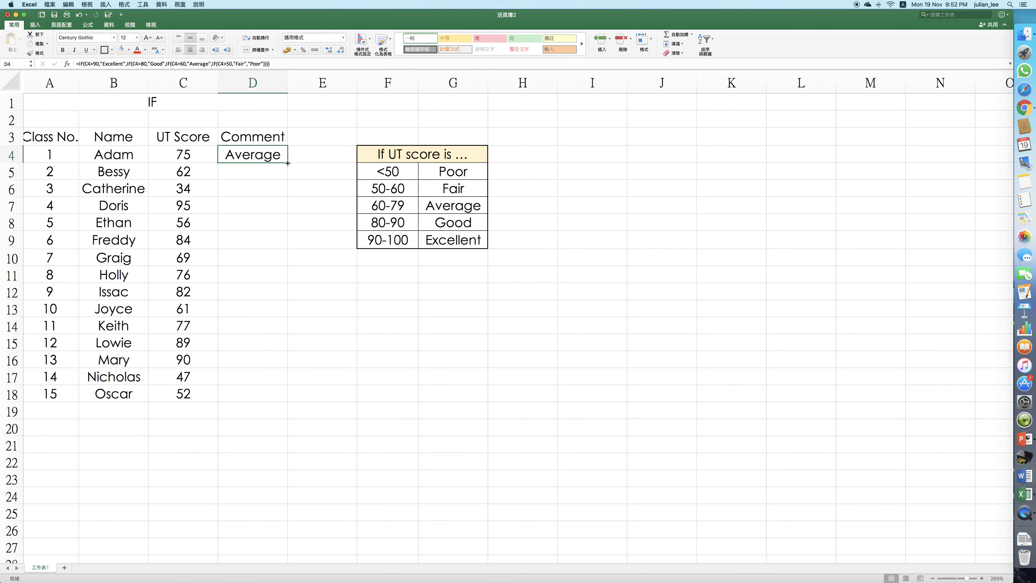
pyautogui.click(304, 162)
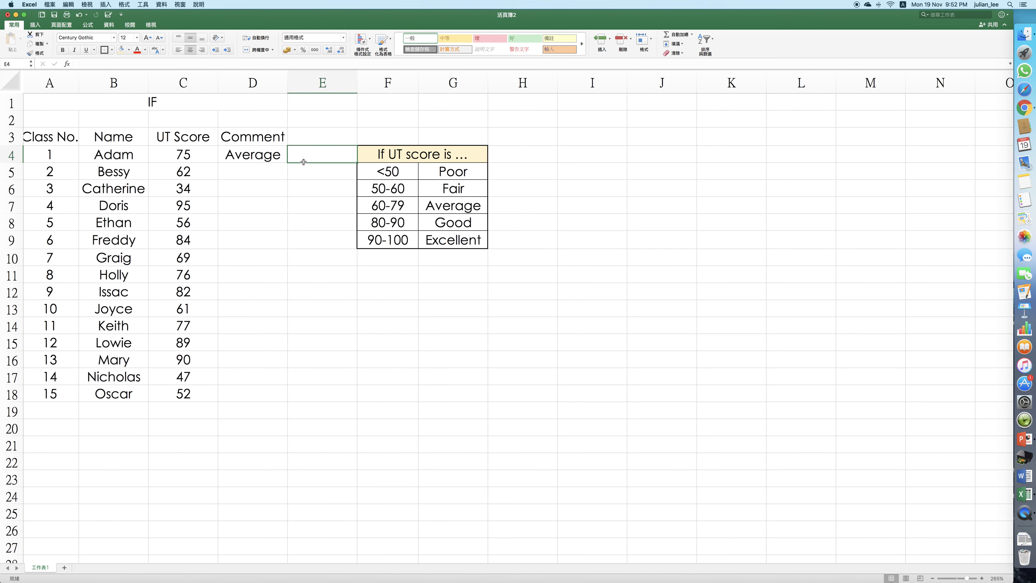
# - Enter the label "Autofill" in cell E4 and fill the nested IF formula from D4 down to D18
pyautogui.write('Auto')
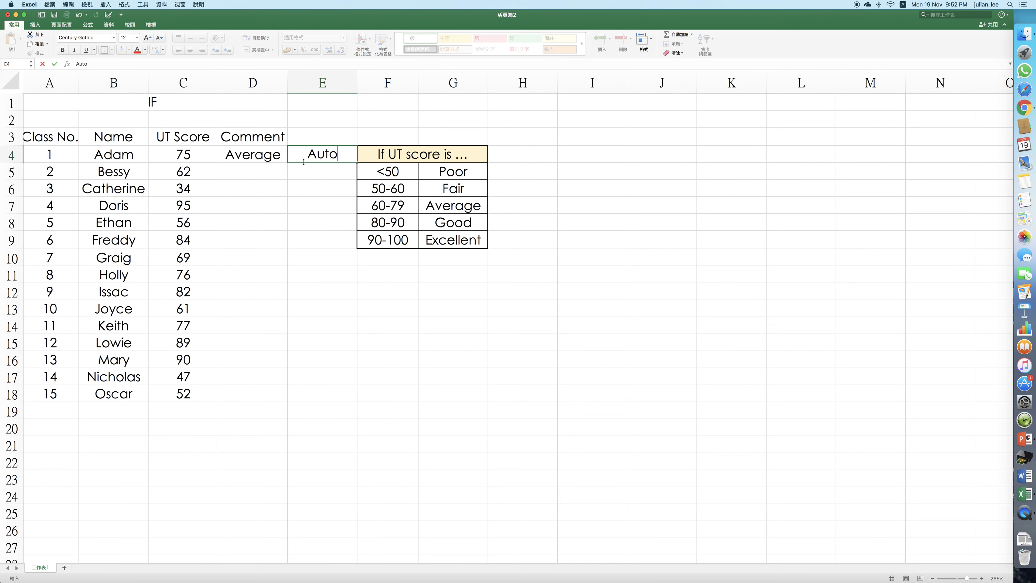
pyautogui.write('fill')
pyautogui.click(316, 179)
pyautogui.click(277, 156)
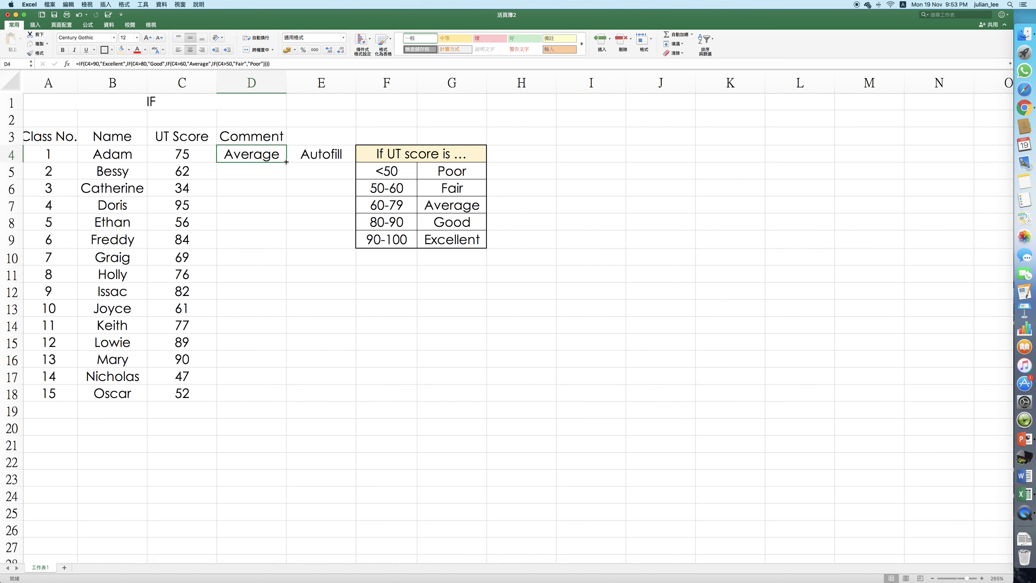
pyautogui.moveTo(286, 162); pyautogui.dragTo(285, 397)
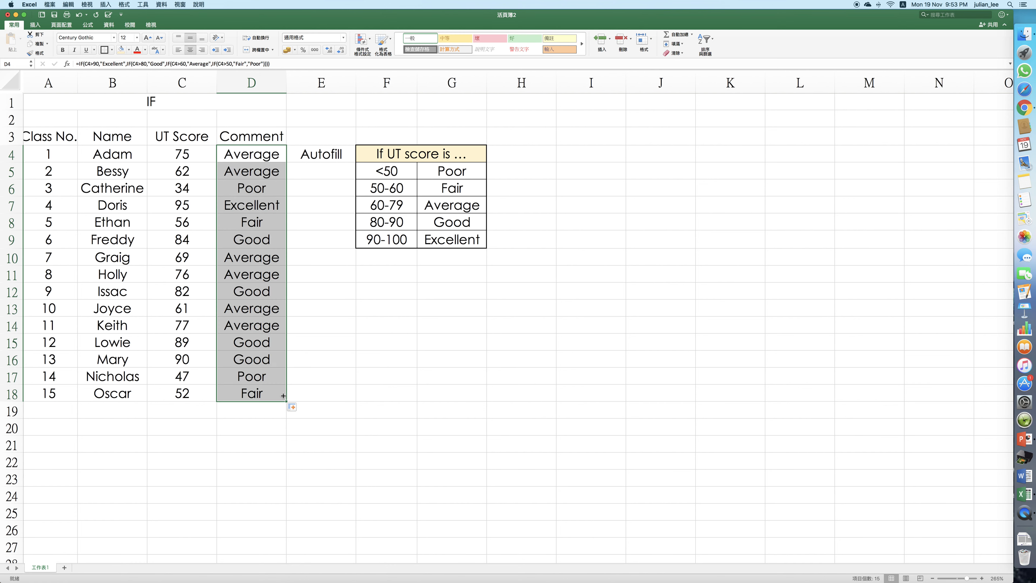
pyautogui.click(325, 328)
# - Check the filled comments for the UT scores in C13, C15 and C16 against the bands in the grading table
pyautogui.click(196, 309)
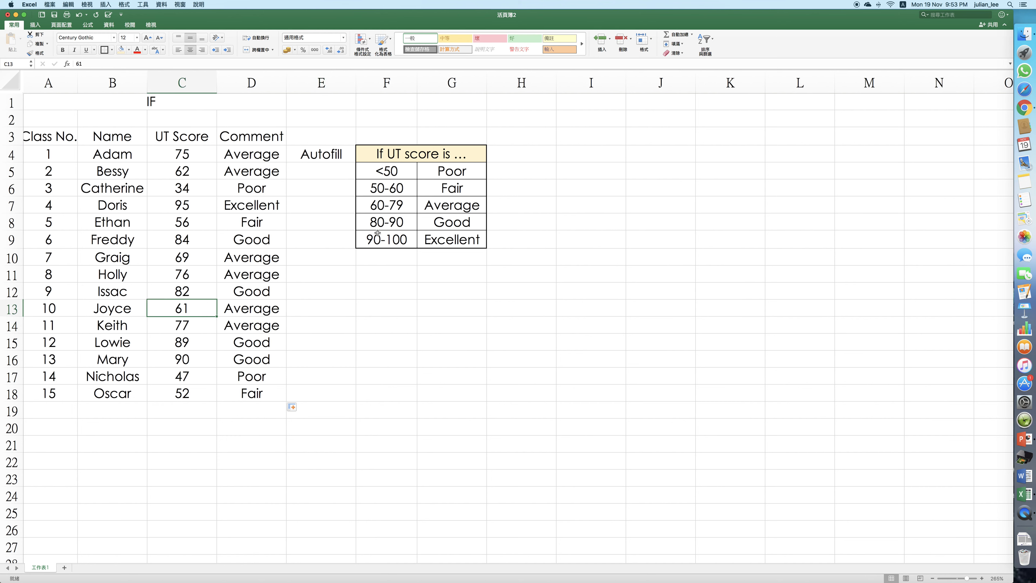
pyautogui.click(197, 346)
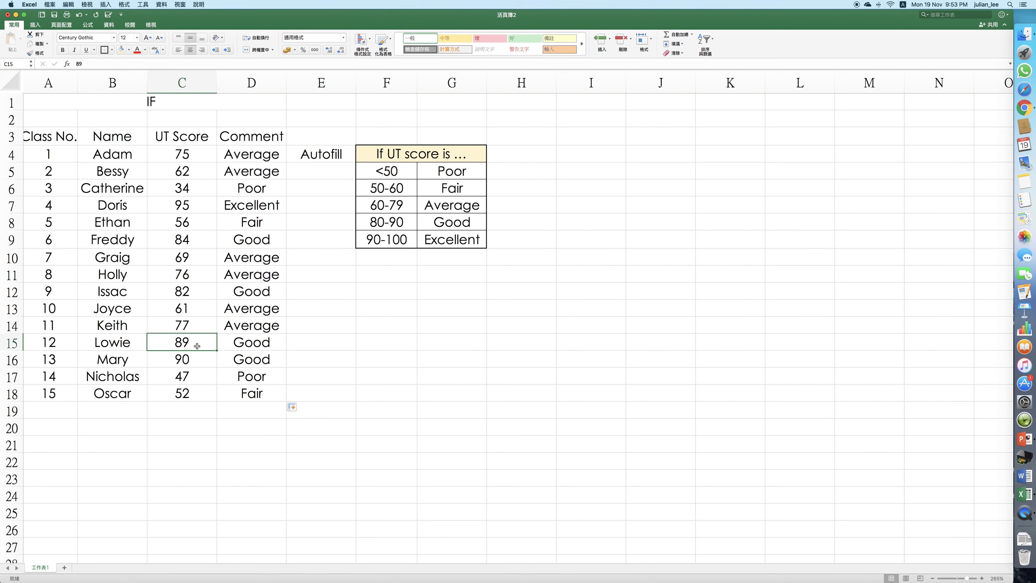
pyautogui.click(461, 222)
pyautogui.click(178, 360)
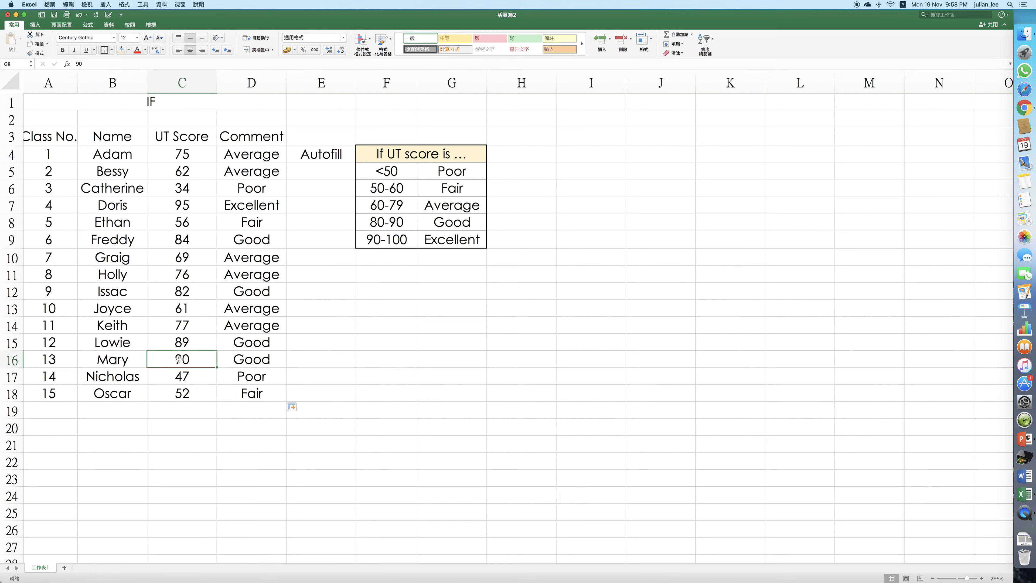
pyautogui.click(452, 220)
pyautogui.click(362, 311)
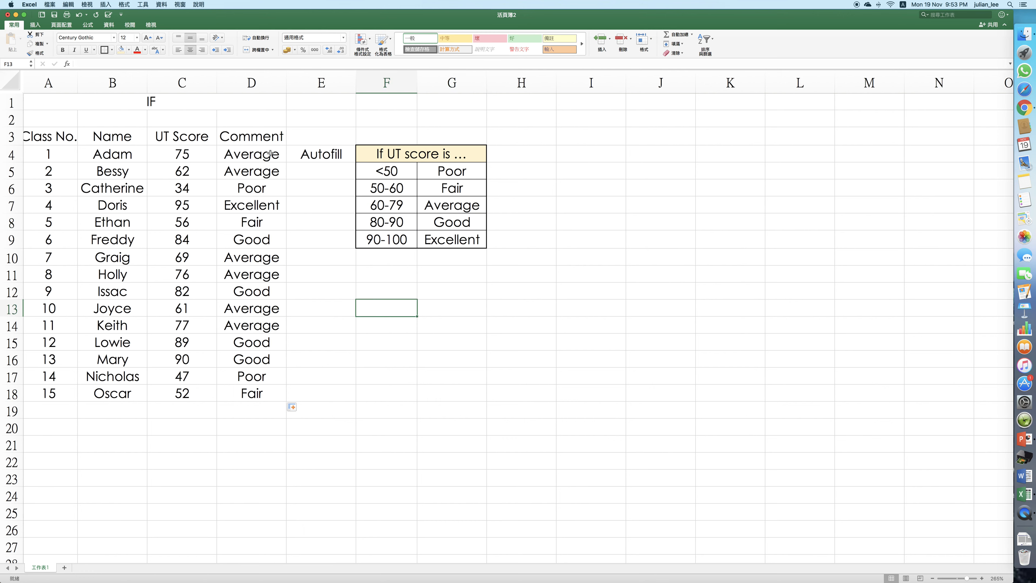
# - Fill the merged IF title cell in row 1 with the standard yellow color
pyautogui.click(193, 104)
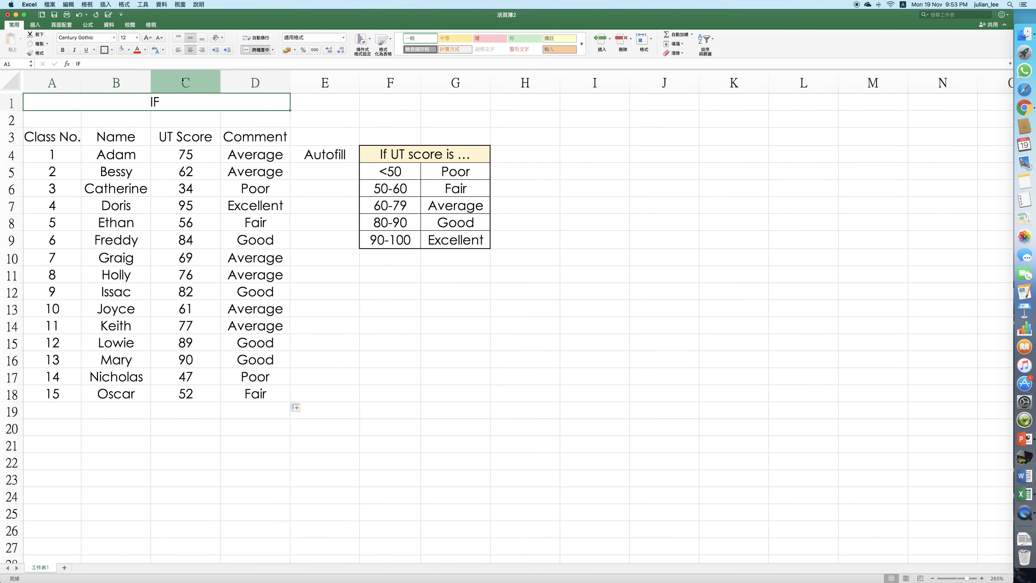
pyautogui.click(189, 153)
pyautogui.click(199, 105)
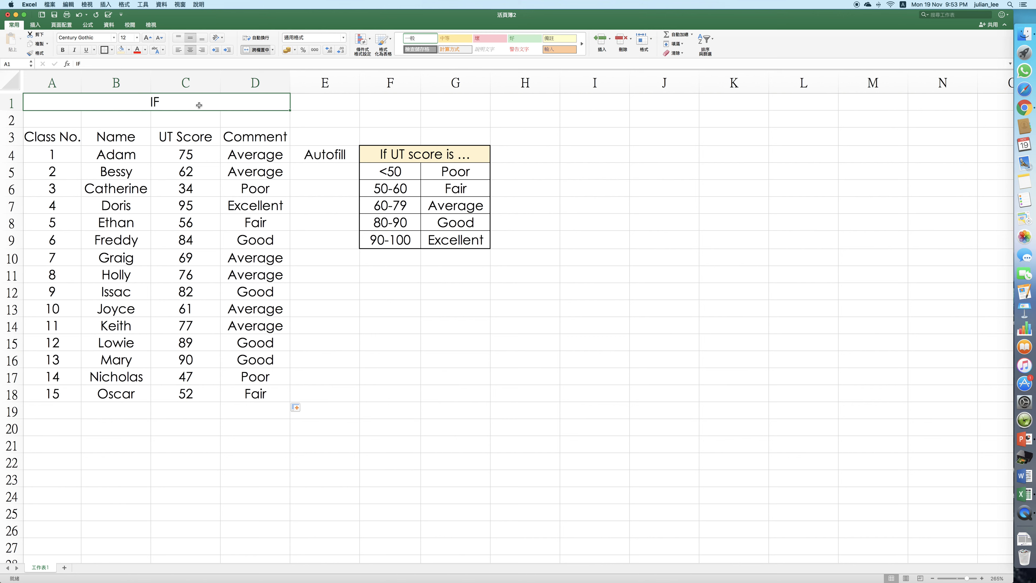
pyautogui.click(208, 136)
pyautogui.click(180, 100)
pyautogui.click(129, 50)
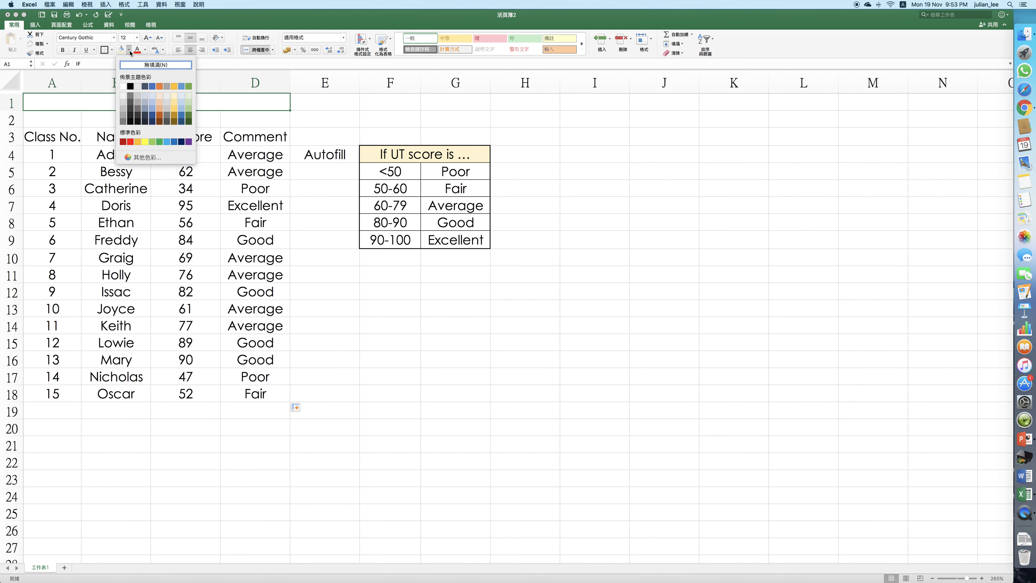
pyautogui.click(145, 142)
pyautogui.click(188, 145)
pyautogui.click(175, 101)
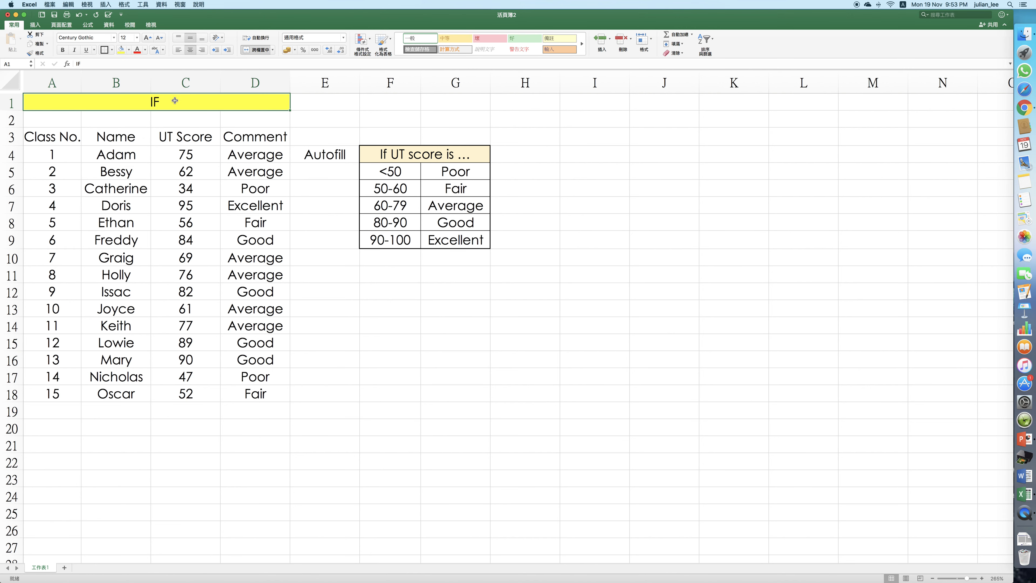
# - Apply a thick outside border to the merged IF title cell in row 1
pyautogui.moveTo(374, 153); pyautogui.dragTo(454, 241)
pyautogui.click(452, 253)
pyautogui.moveTo(392, 169); pyautogui.dragTo(452, 240)
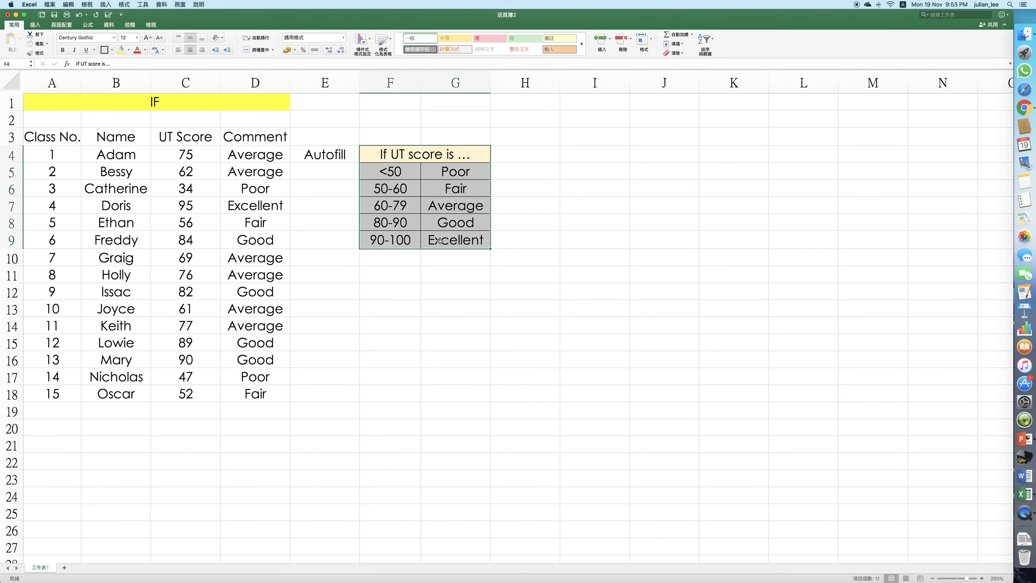
pyautogui.click(165, 103)
pyautogui.click(14, 25)
pyautogui.click(14, 25)
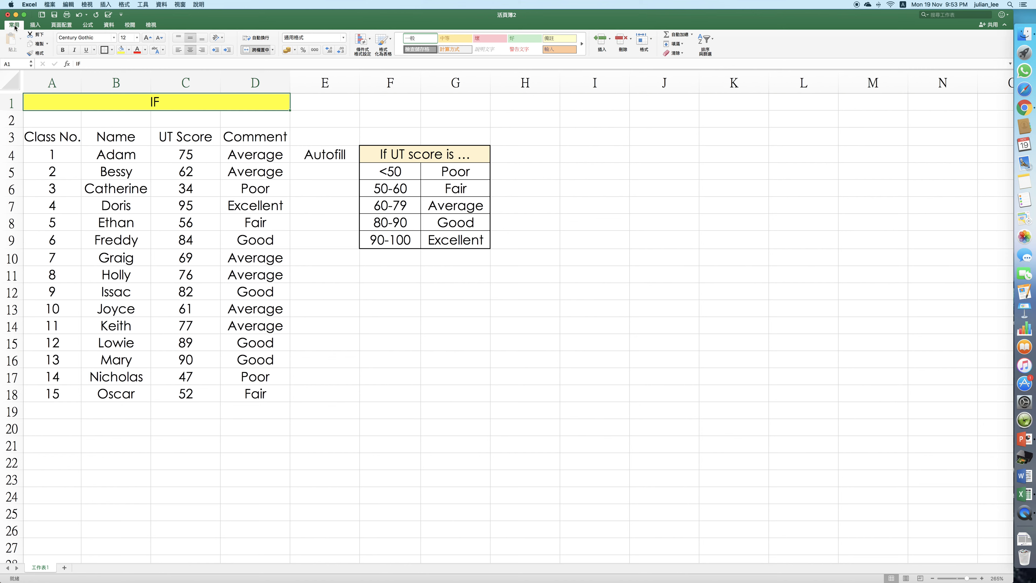
pyautogui.click(112, 53)
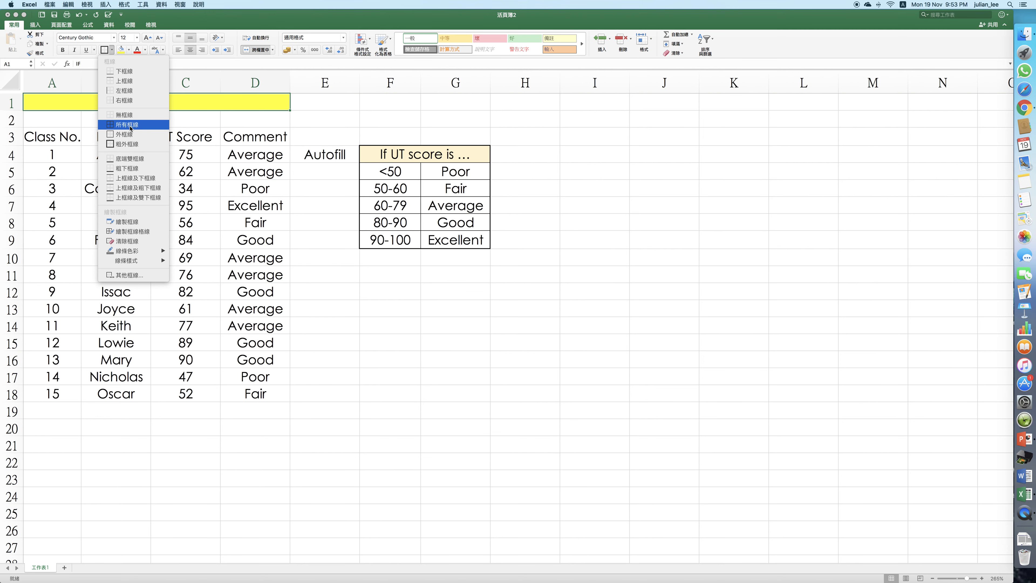
pyautogui.click(131, 148)
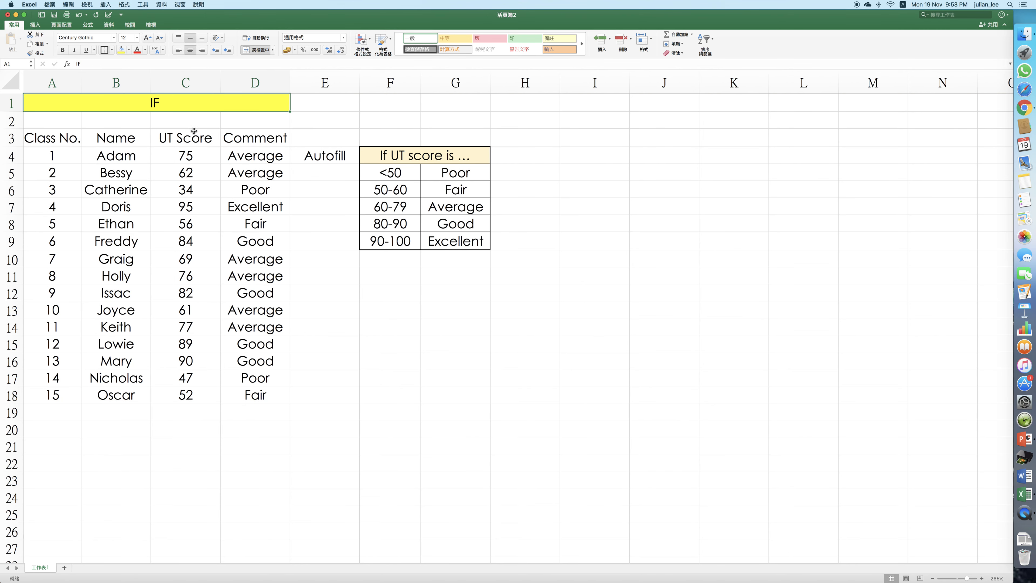
pyautogui.click(212, 175)
pyautogui.click(269, 107)
# - Enter the label "border" in cell E1, beside the IF title
pyautogui.click(322, 108)
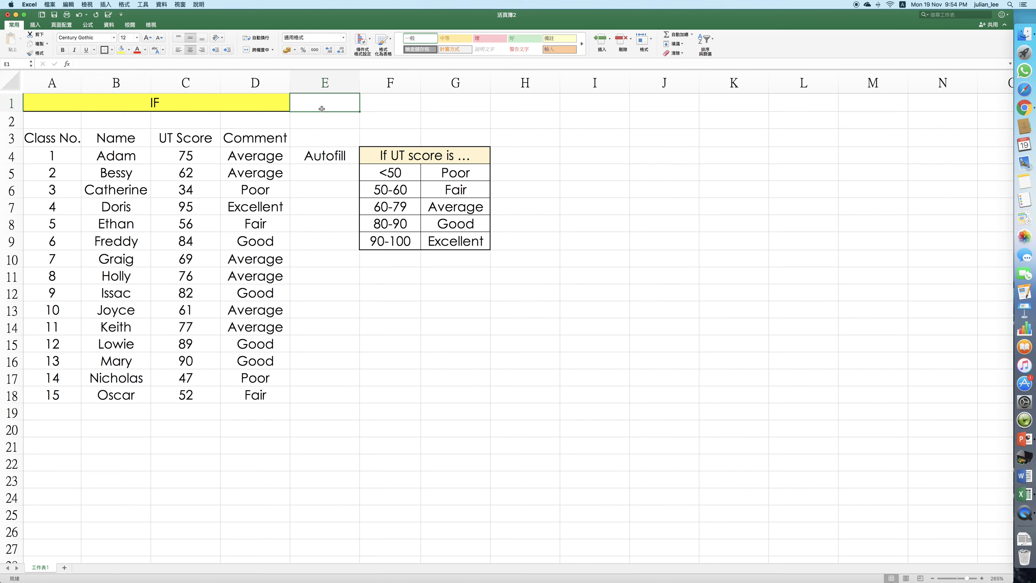
pyautogui.write('border')
pyautogui.press('Return')
# - Review the border label and the table headings, then select the filled comments in D4:D18
pyautogui.click(315, 101)
pyautogui.click(106, 134)
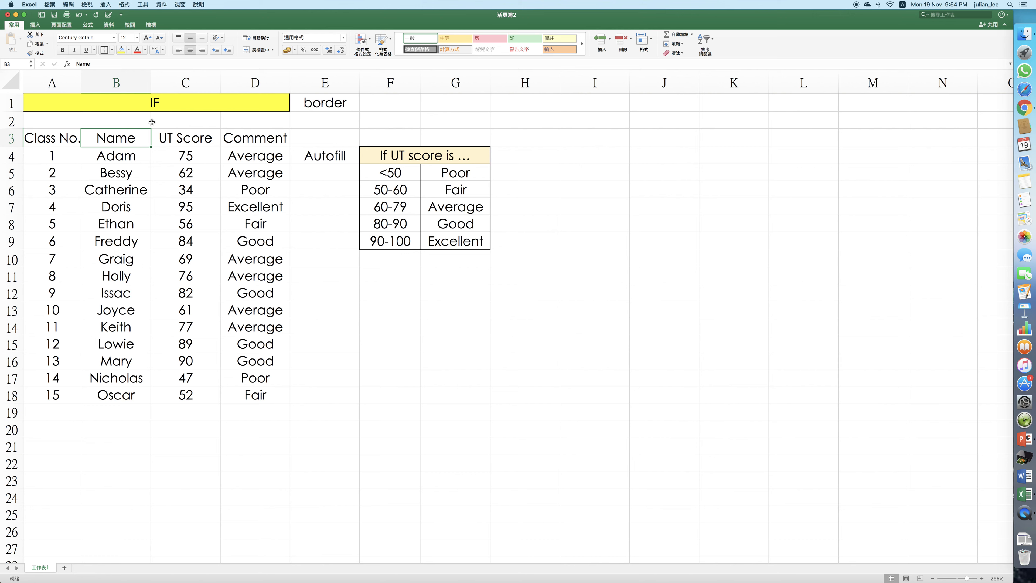
pyautogui.moveTo(274, 164); pyautogui.dragTo(281, 393)
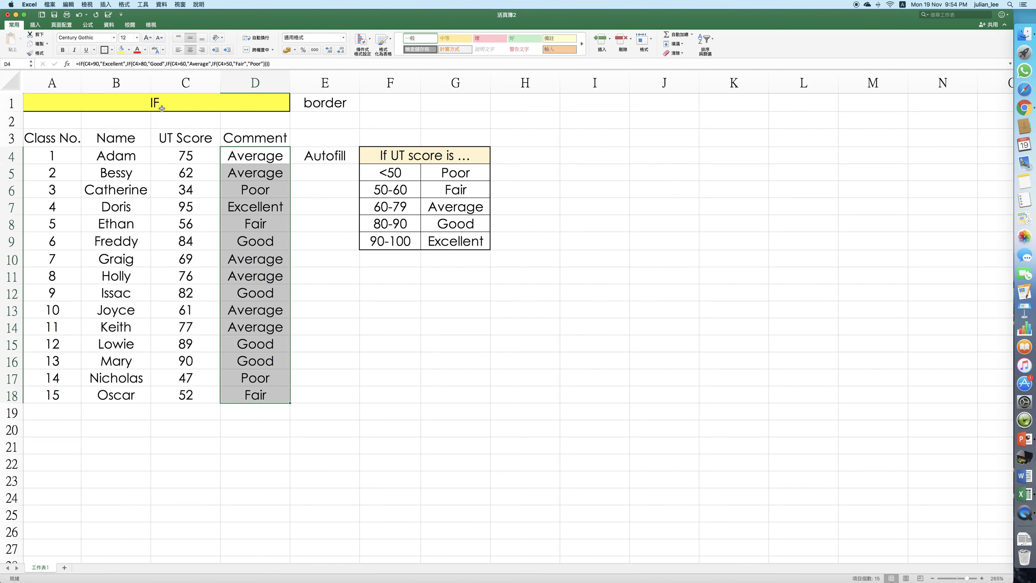